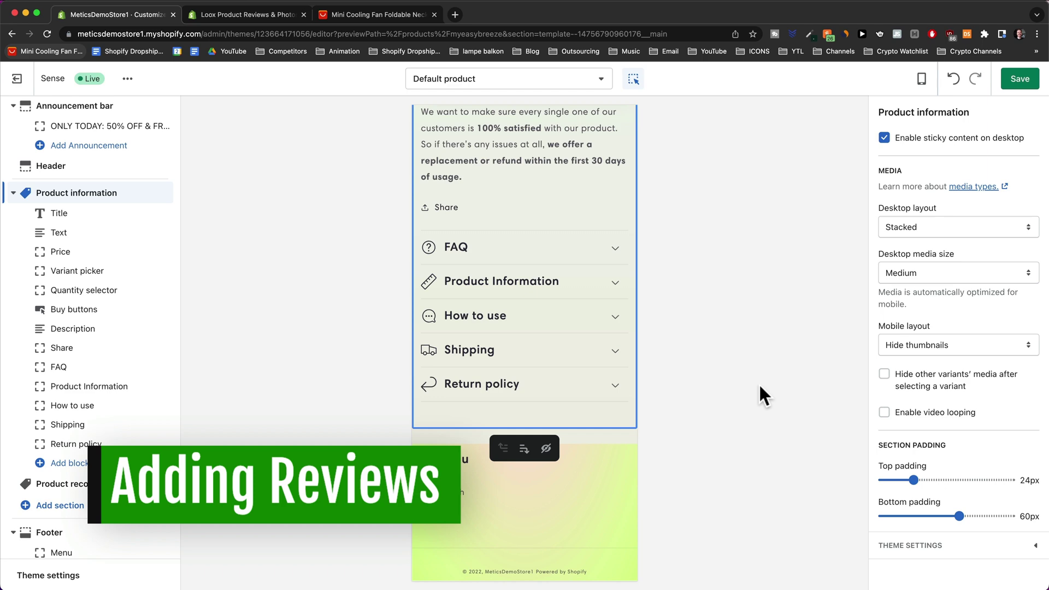
Switch to the AliExpress neck fan page and scroll down to the review tabs.
click(365, 15)
scroll(475, 446, down, 1)
scroll(536, 371, down, 1)
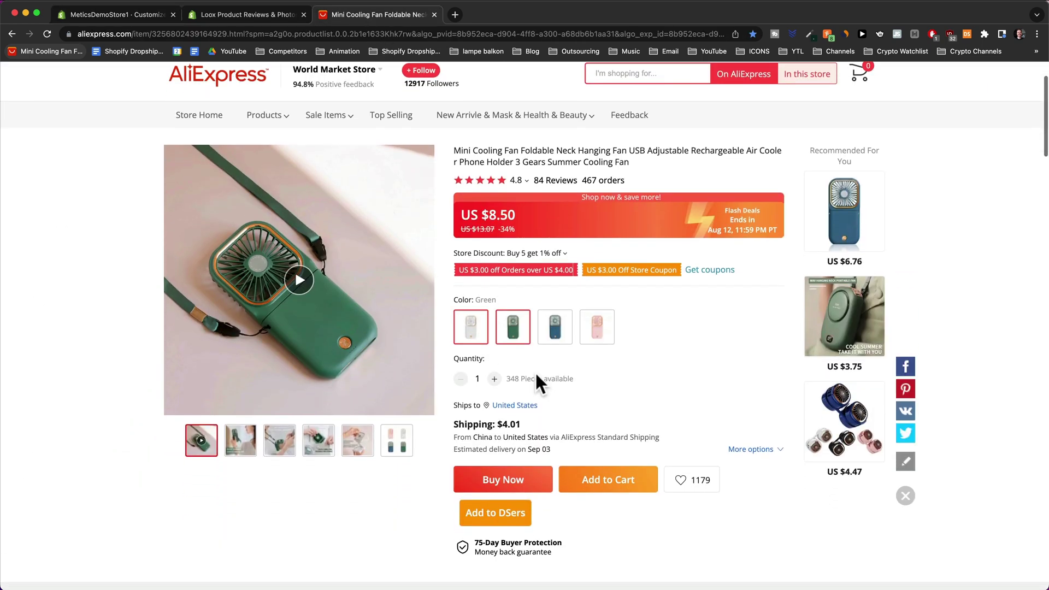
scroll(565, 404, down, 2)
scroll(568, 408, down, 3)
scroll(567, 407, down, 5)
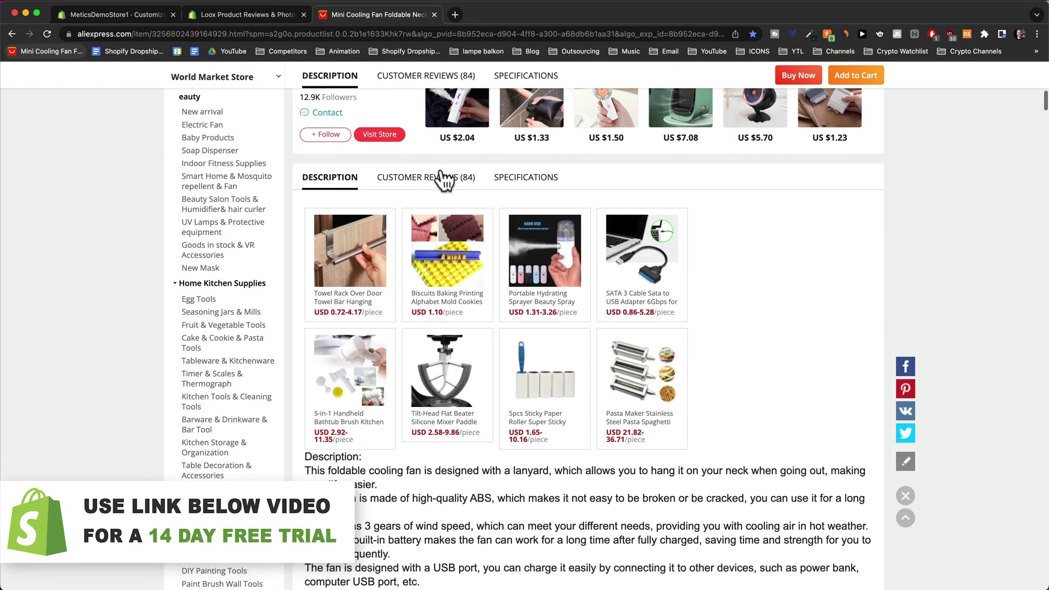
Show the Customer Reviews (84) tab and scroll through the buyers' photo reviews.
click(441, 175)
scroll(468, 202, down, 1)
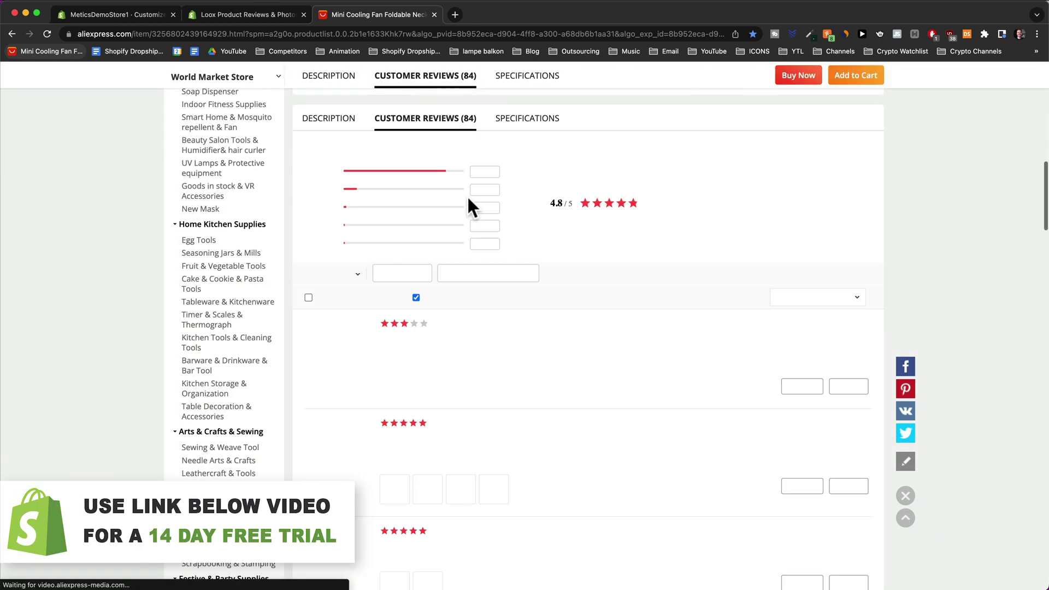
scroll(492, 199, down, 1)
scroll(541, 339, down, 1)
scroll(568, 370, down, 2)
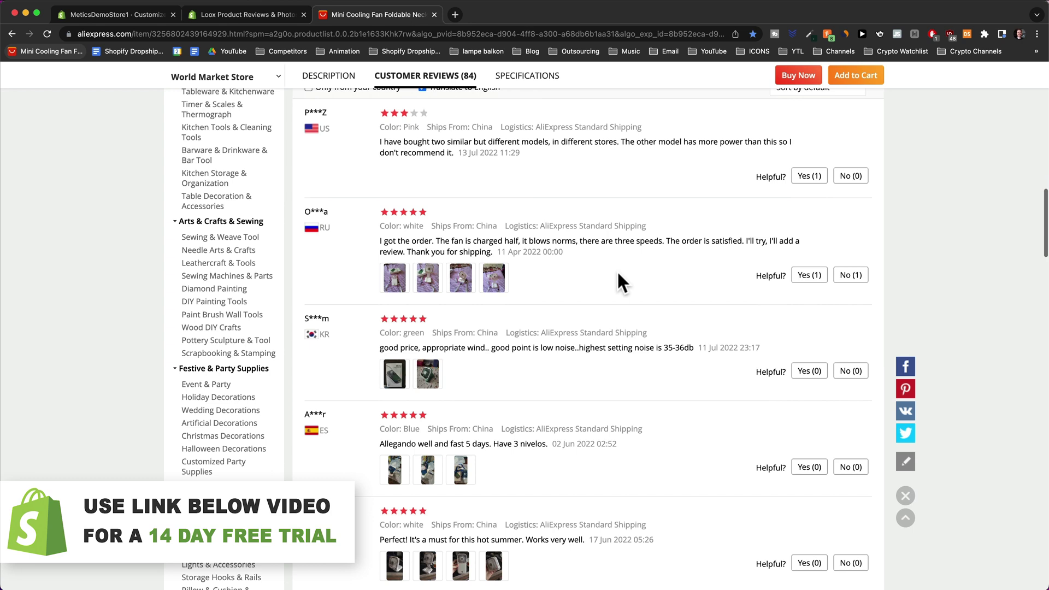
scroll(621, 281, down, 3)
scroll(629, 284, down, 2)
scroll(579, 246, down, 2)
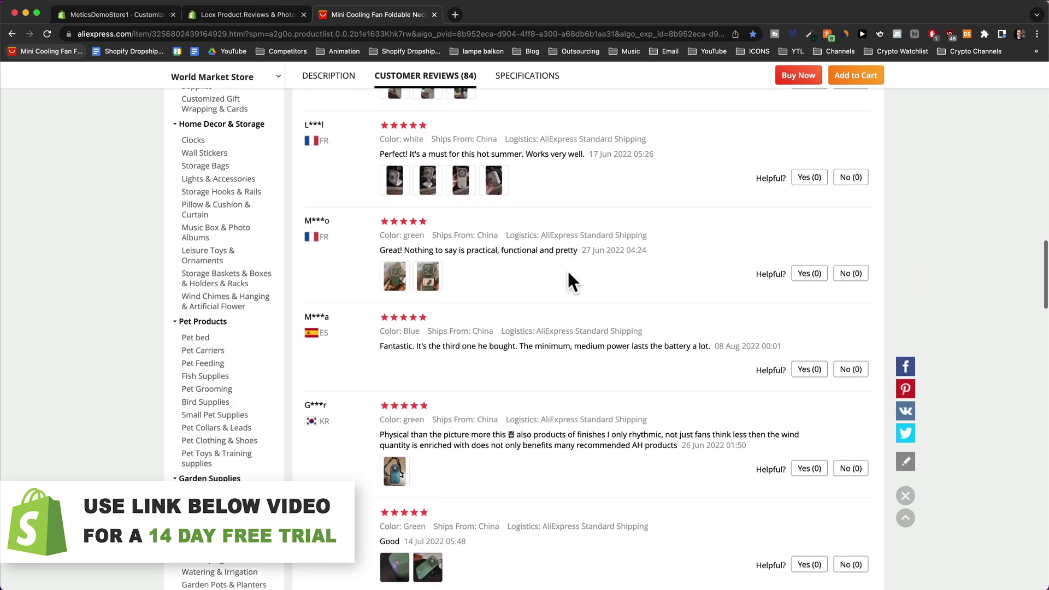
scroll(568, 273, down, 1)
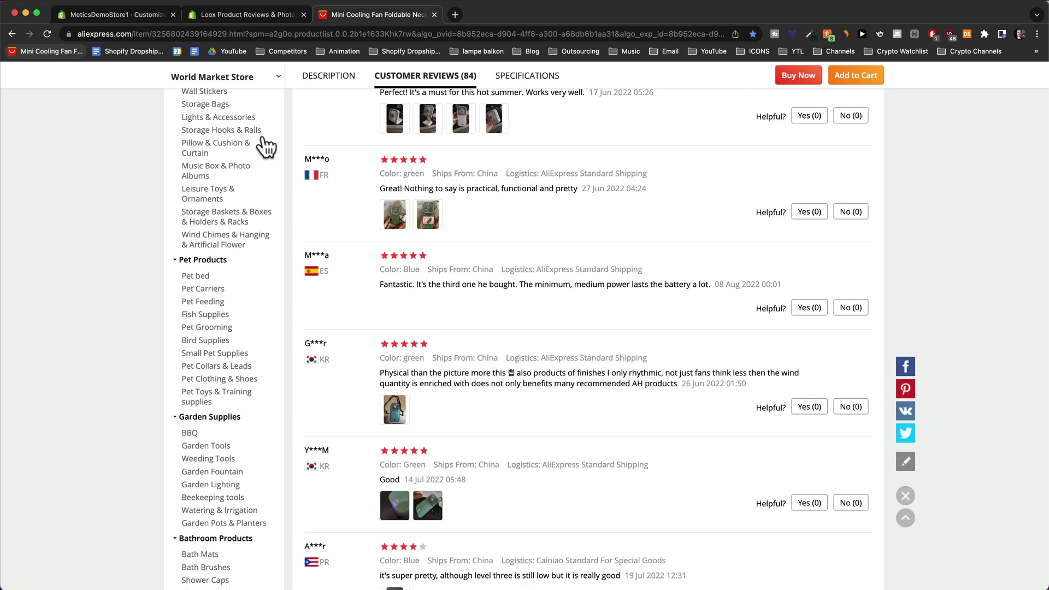
Add the Loox Product Reviews & Photos app from its App Store listing.
click(246, 15)
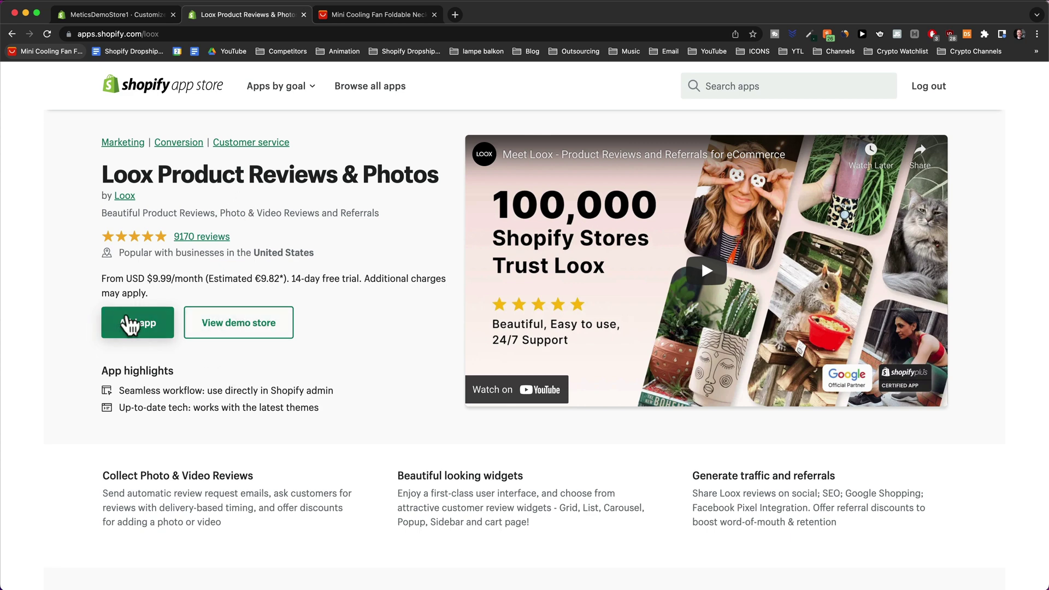
click(141, 330)
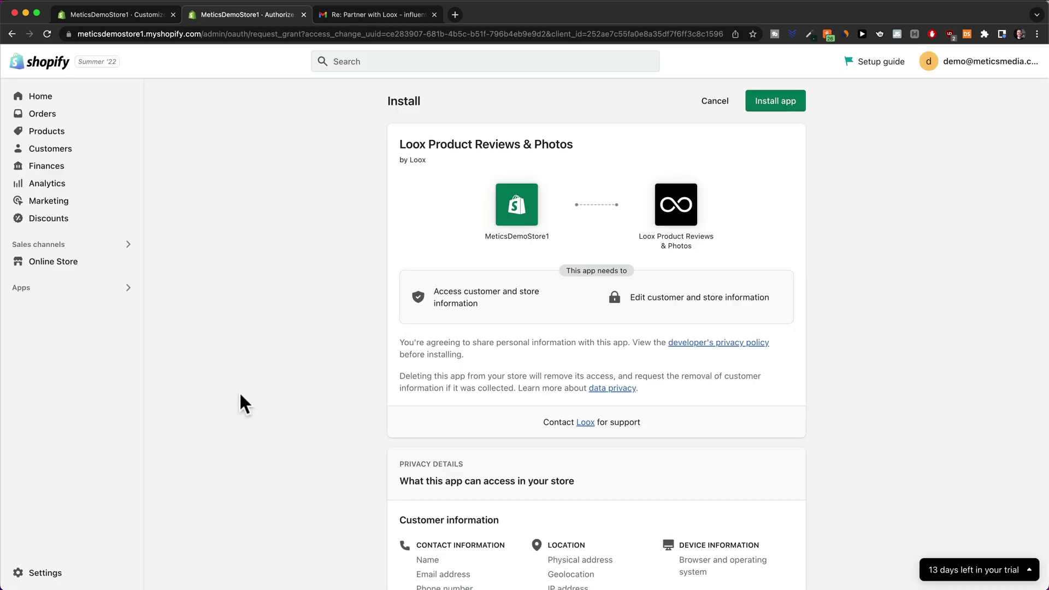
Approve installing Loox on the store's authorization page.
click(776, 104)
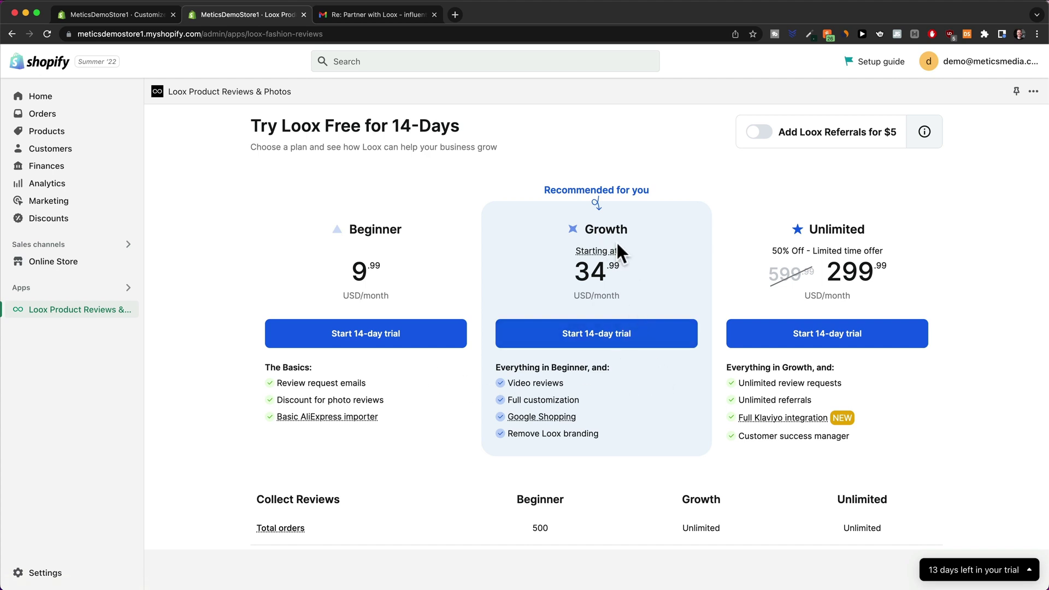
Start the Growth plan's 14-day trial, add a credit card, and approve the subscription.
click(607, 340)
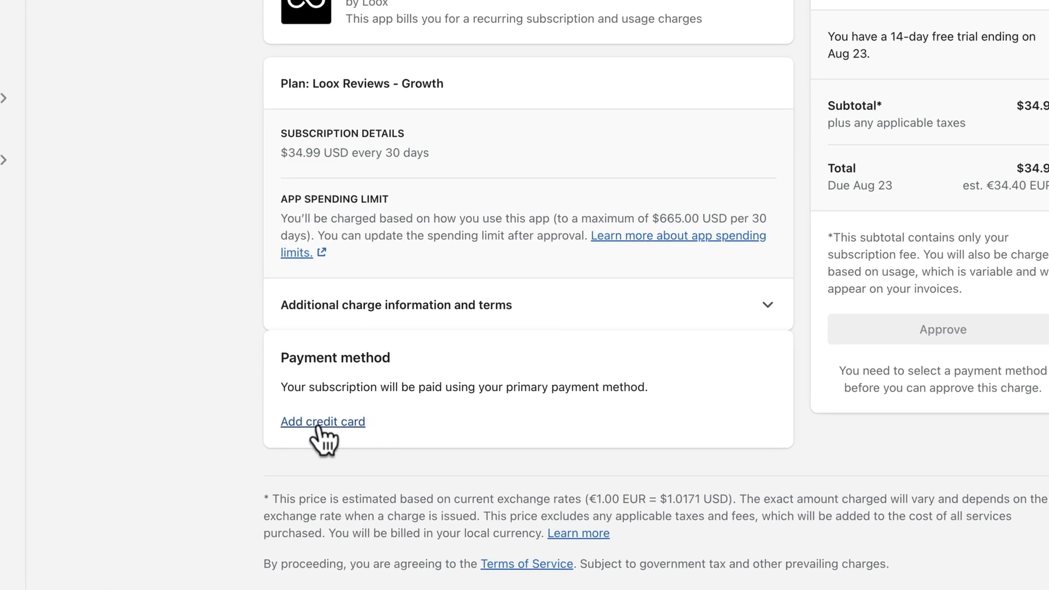
click(326, 424)
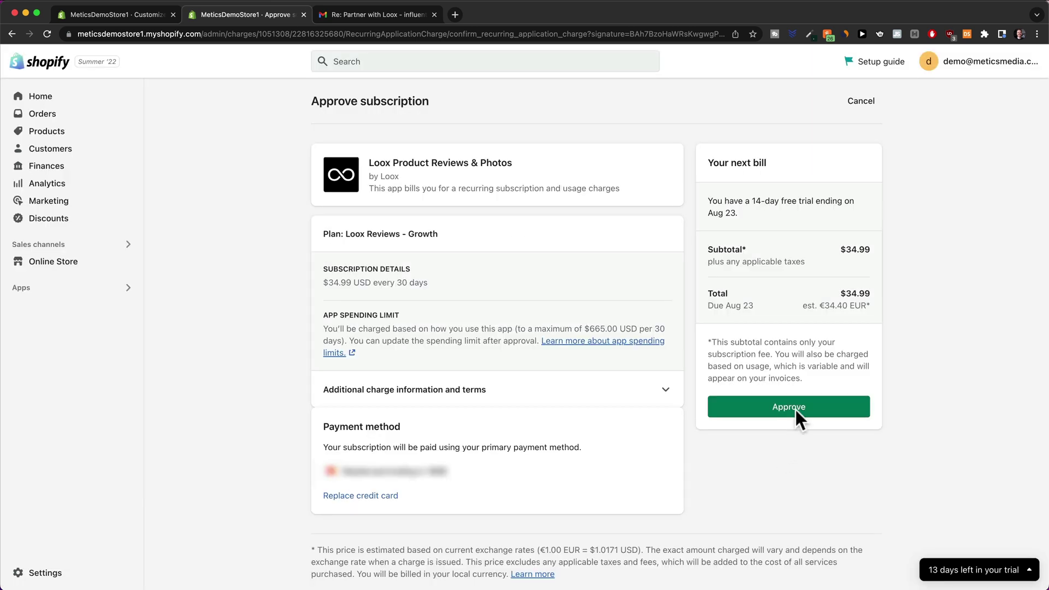
click(793, 409)
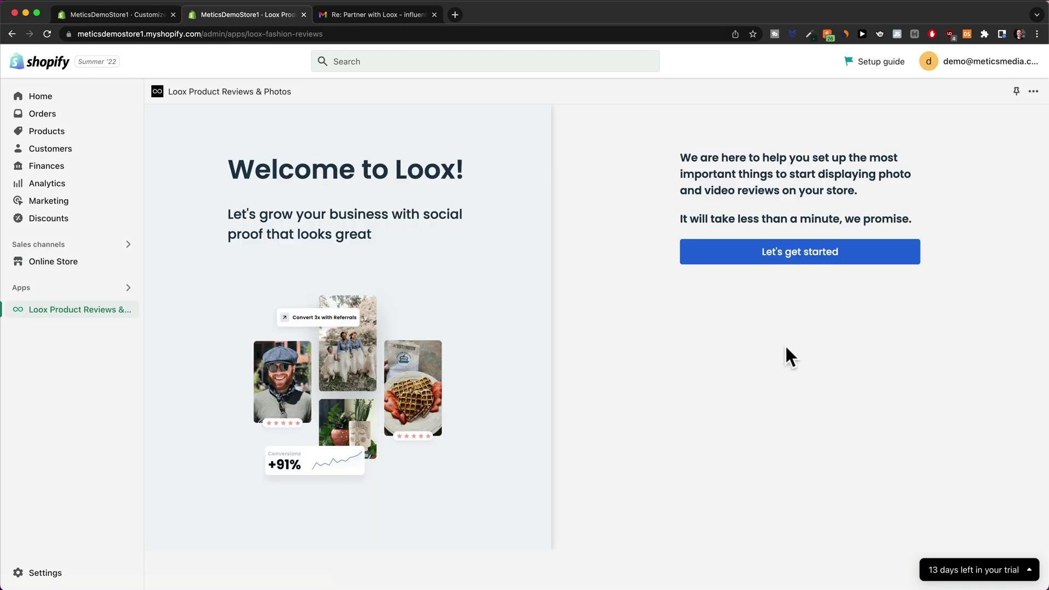
Begin the Loox setup and skip customizing the reviews widget.
click(797, 261)
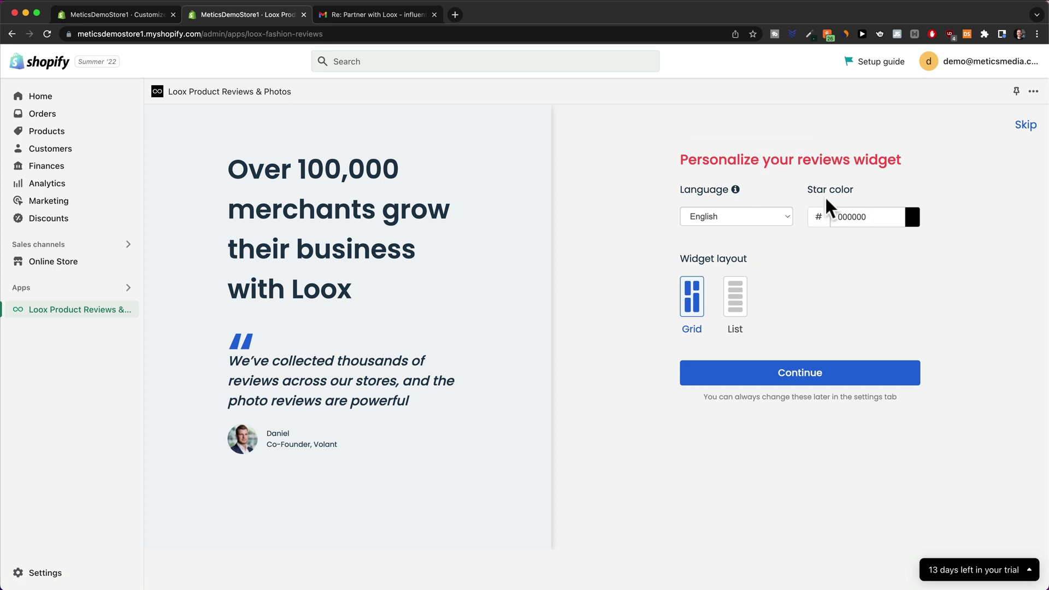
drag(808, 192, 854, 191)
click(1024, 128)
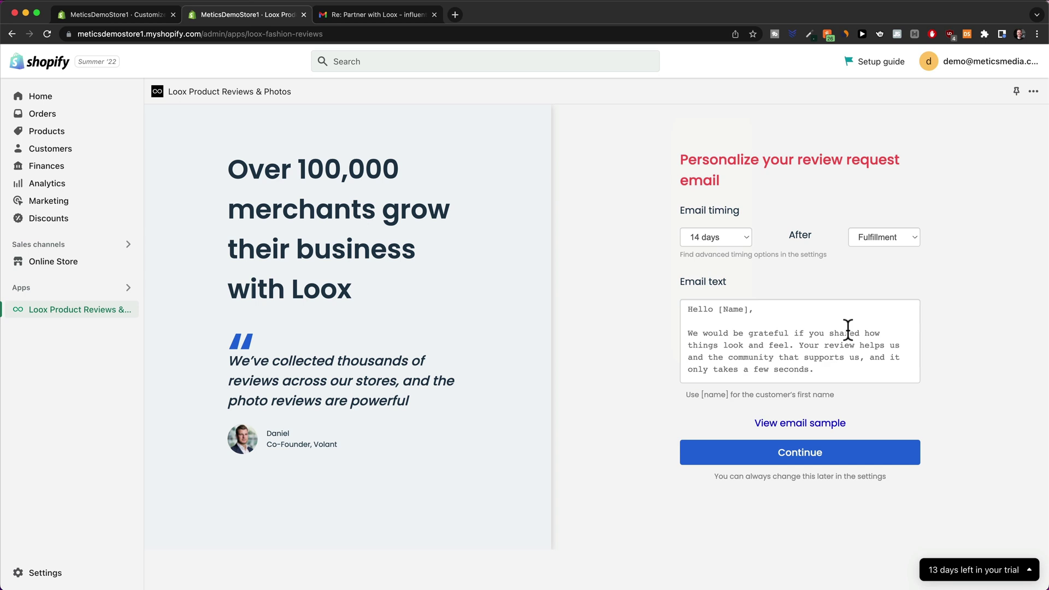
Keep the review request email at 14 days after fulfillment and continue.
click(742, 240)
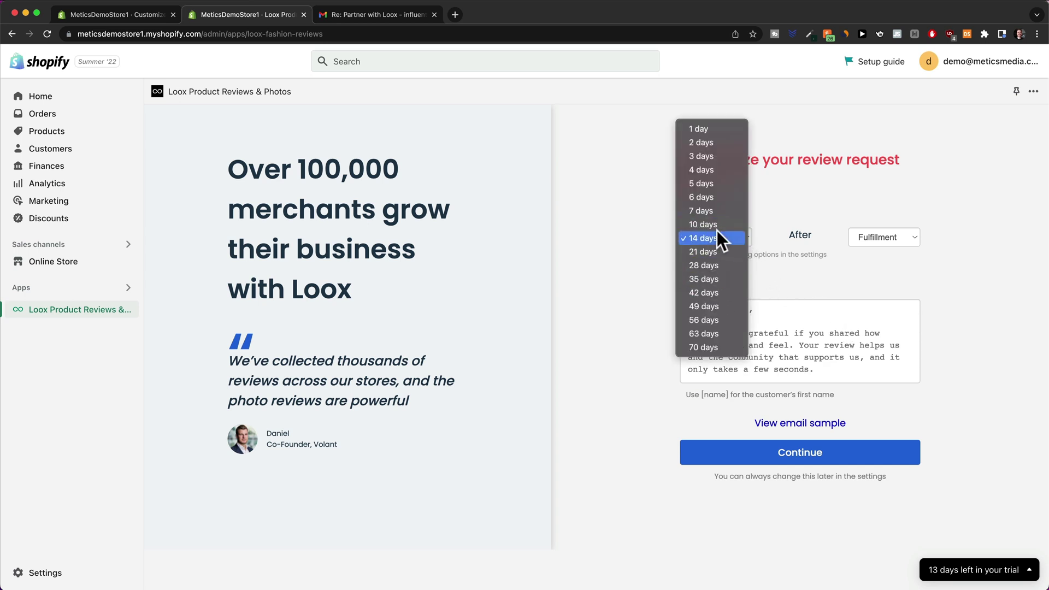
click(717, 232)
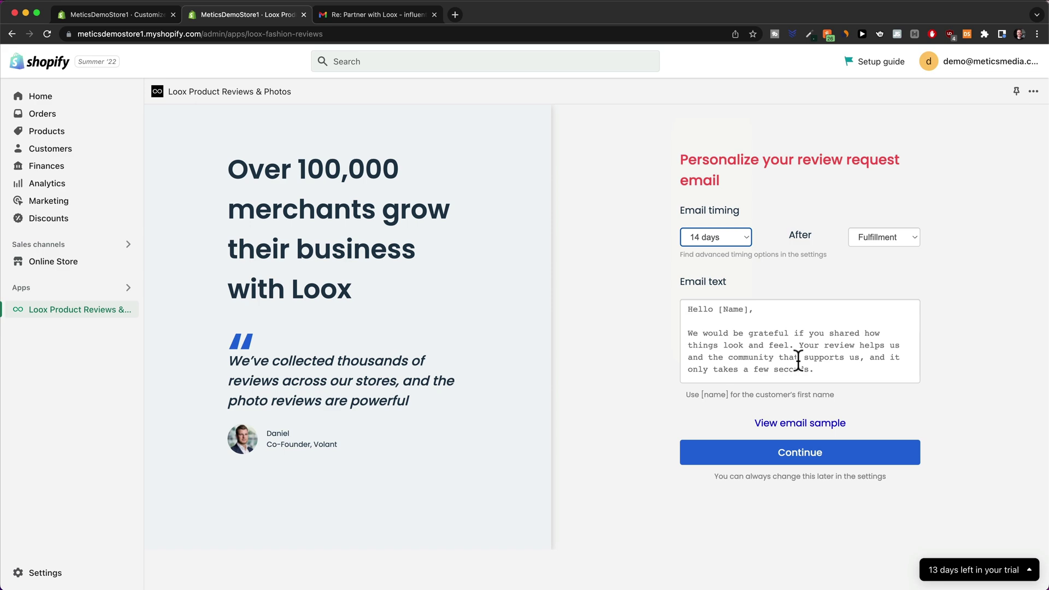
click(809, 451)
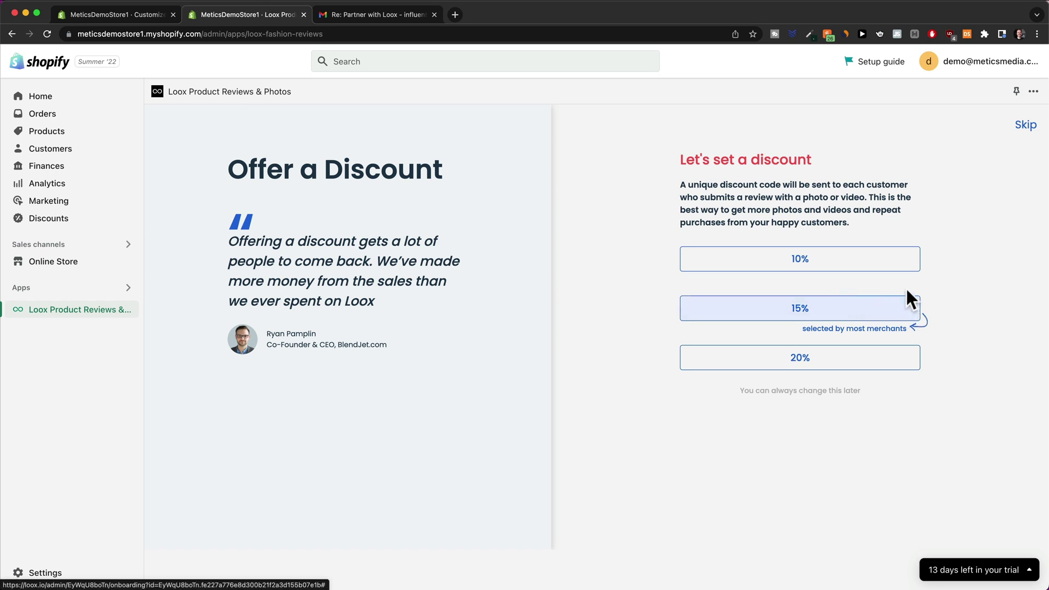
Skip the review discount and save 'Import to Loox' to the bookmarks bar.
click(1025, 128)
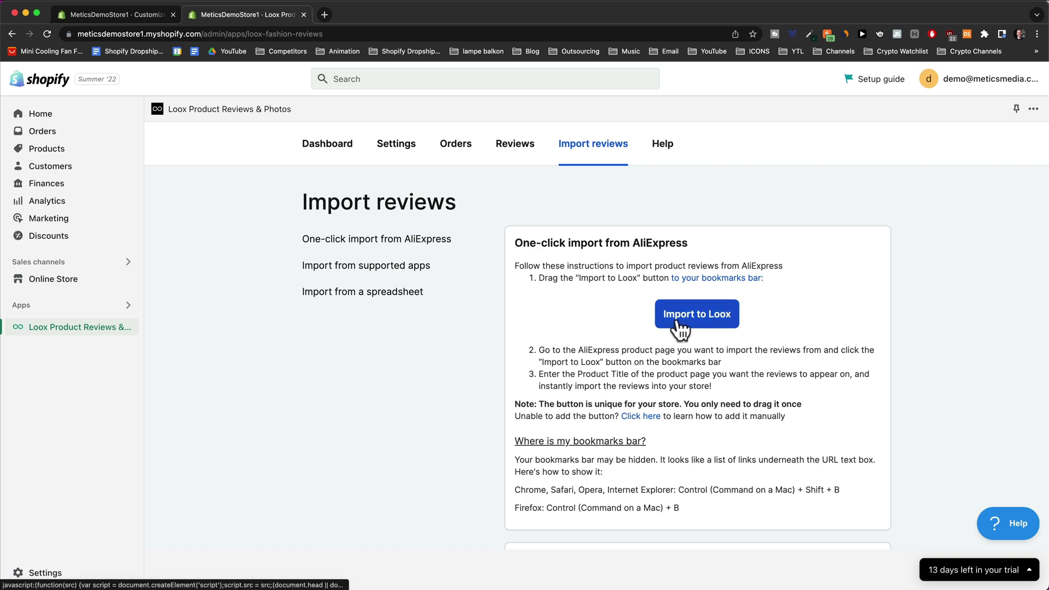
drag(679, 327, 288, 129)
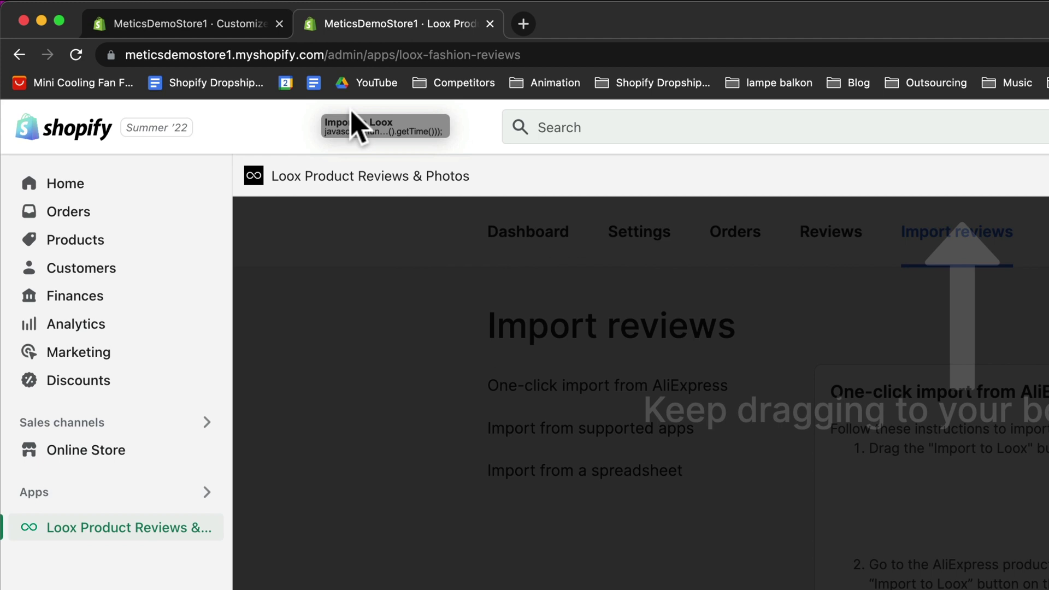
drag(459, 219, 331, 83)
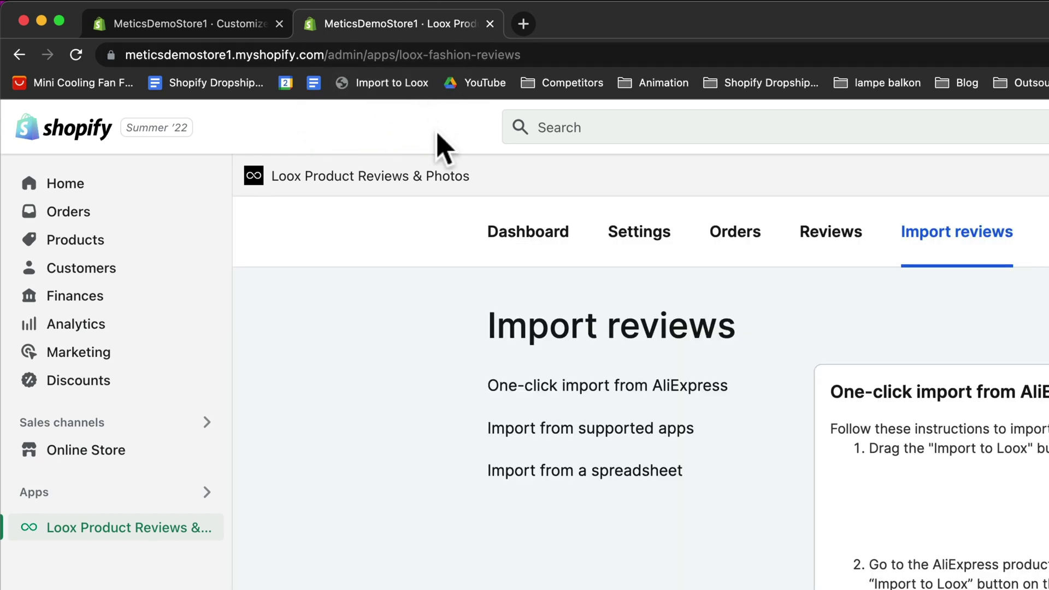
Reopen the AliExpress fan page in a new tab and launch the Import to Loox bookmarklet.
click(523, 24)
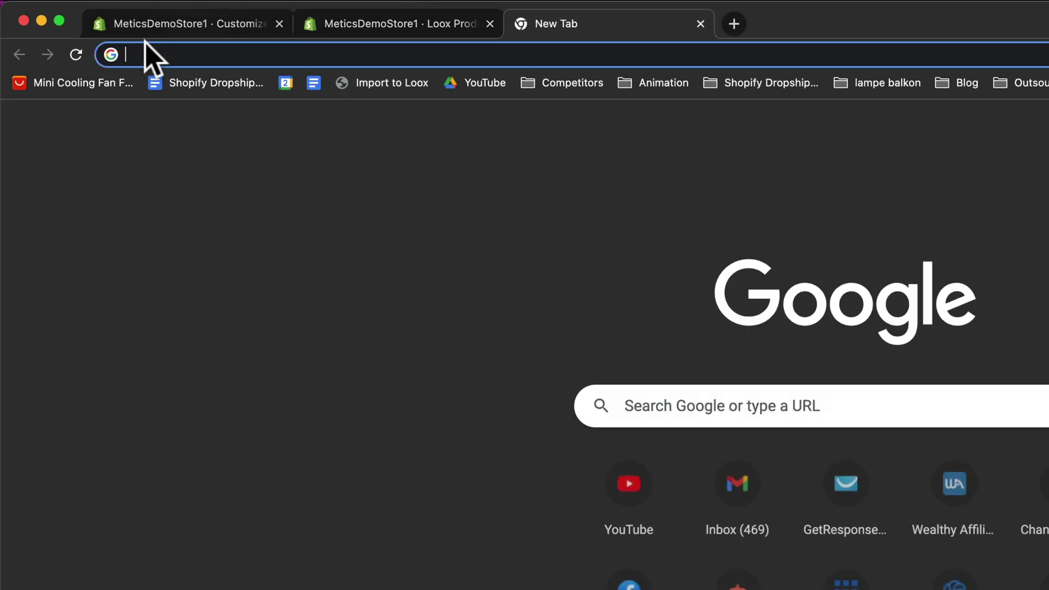
click(92, 82)
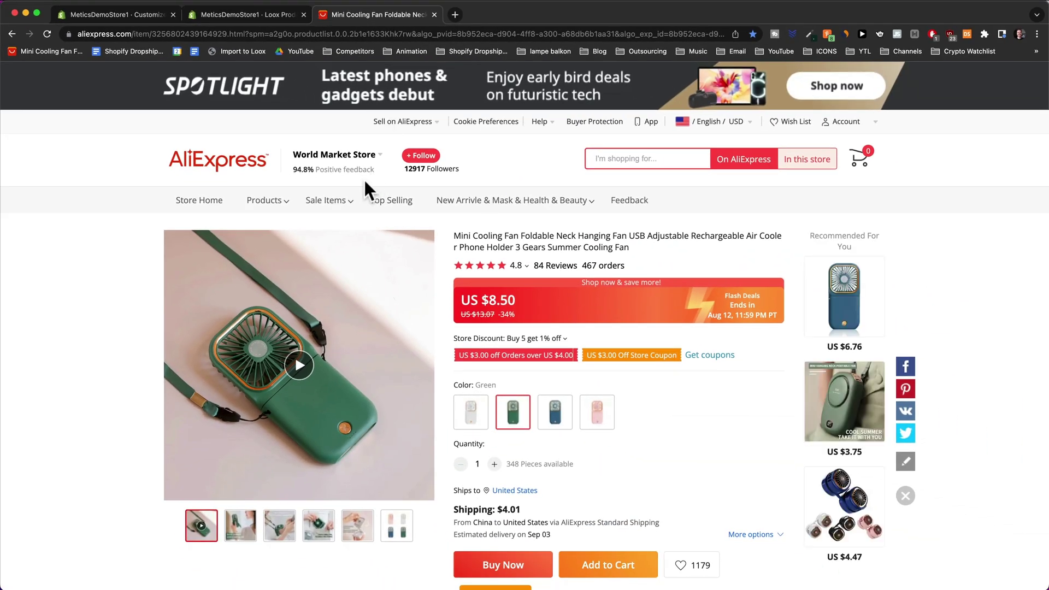
click(235, 53)
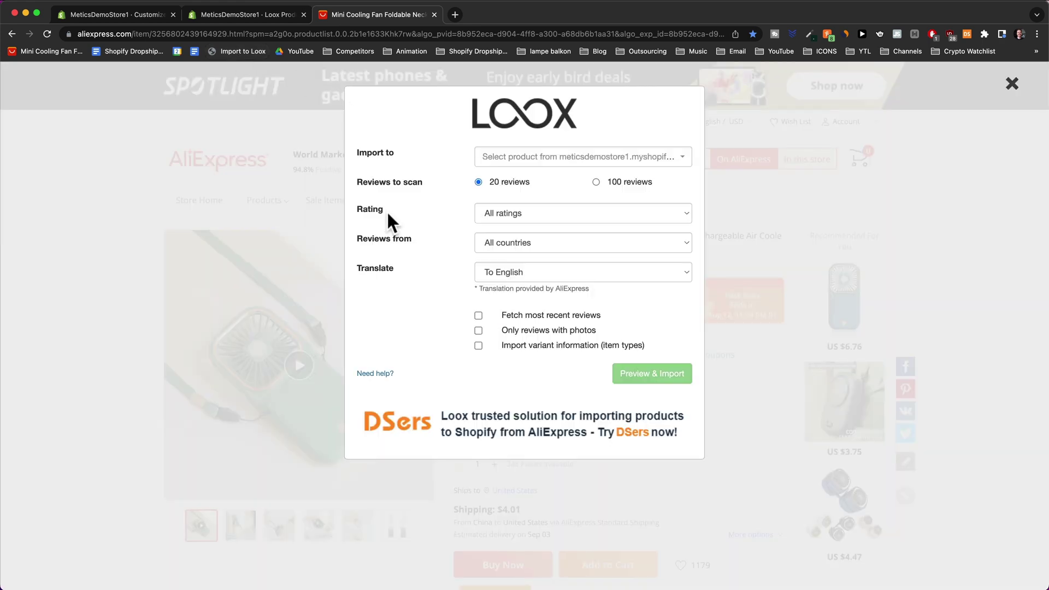
Target MyEasyBreeze™ Mini Cooling Fan, scan 100 reviews, and keep All ratings.
click(526, 167)
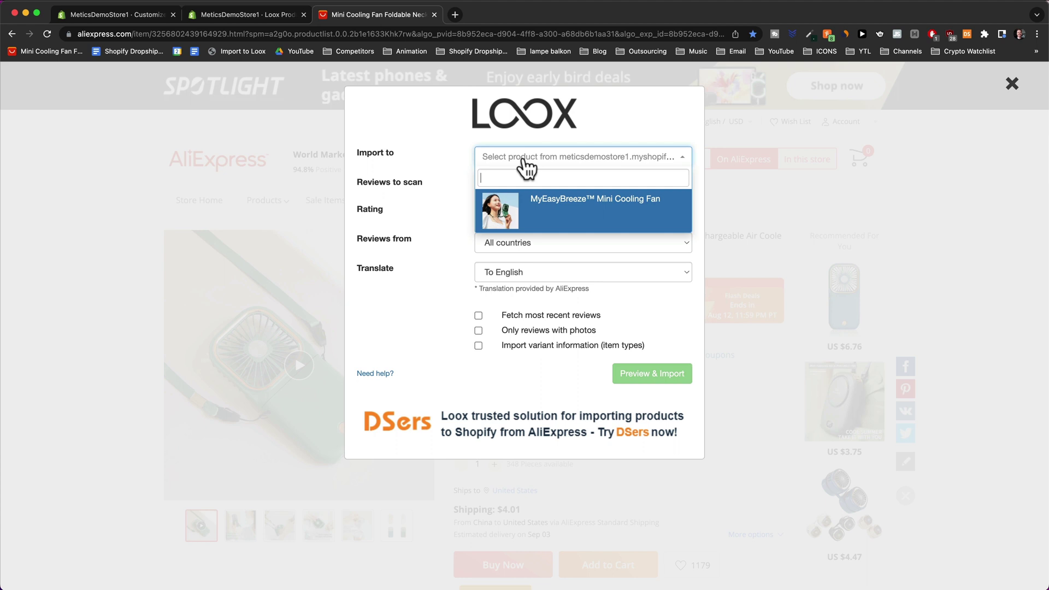
click(584, 216)
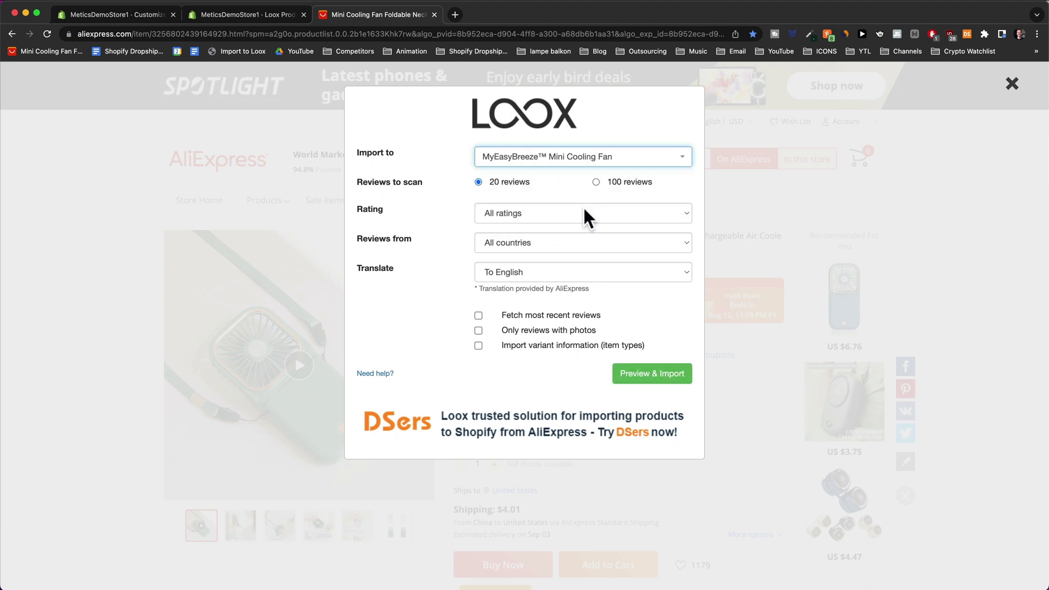
click(596, 182)
key(Tab)
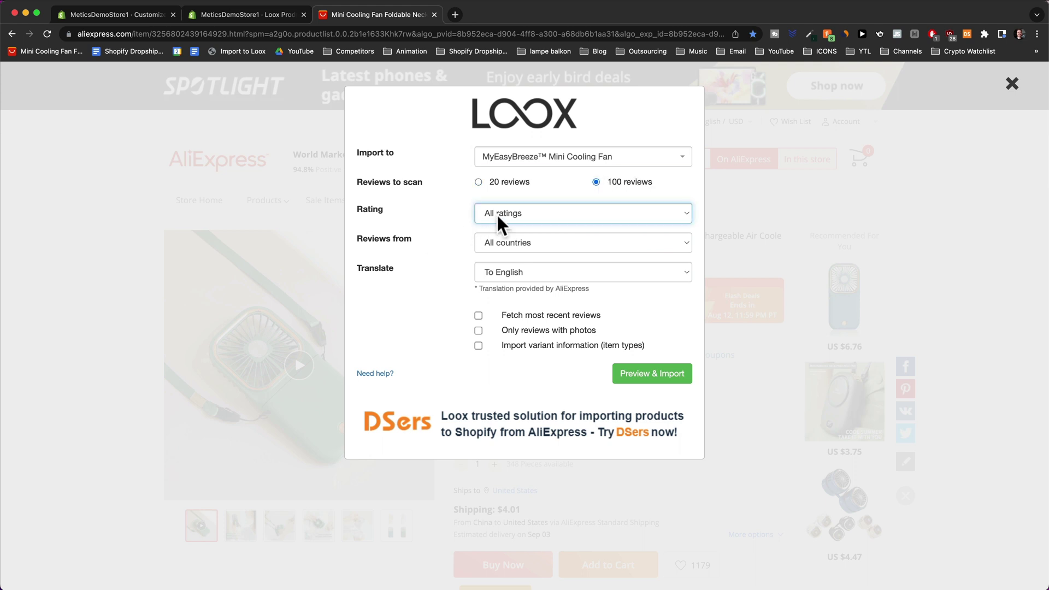
click(496, 213)
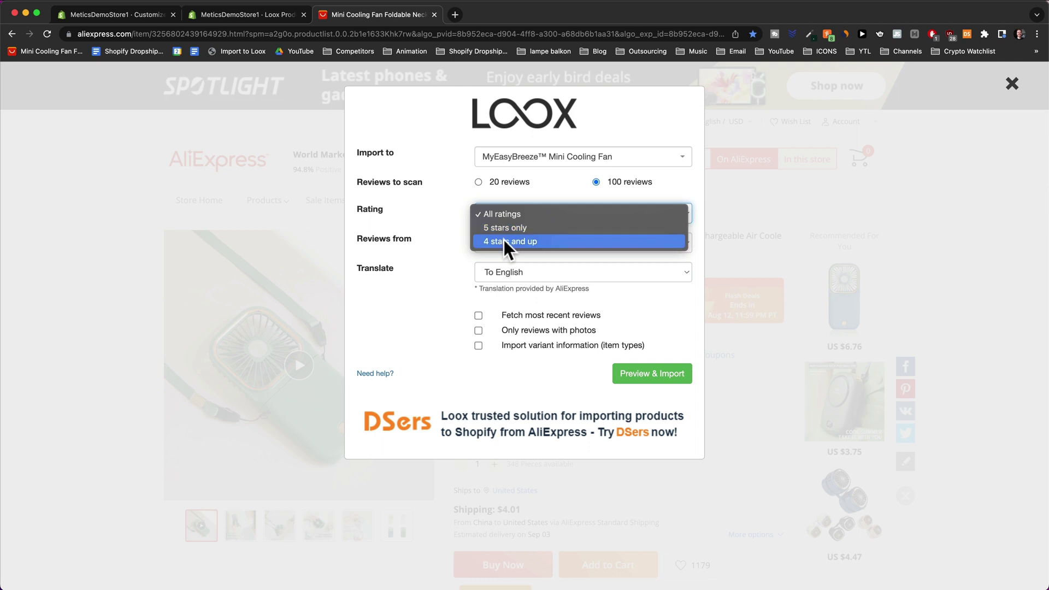
click(433, 209)
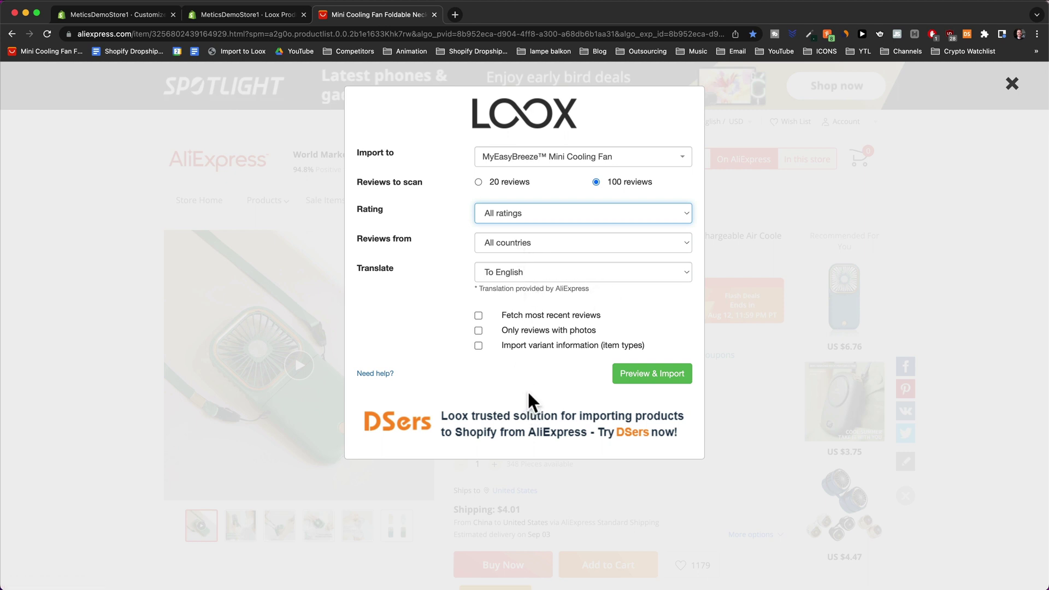
Preview the reviews, import the first three, and reject the G***r four-star review.
click(637, 382)
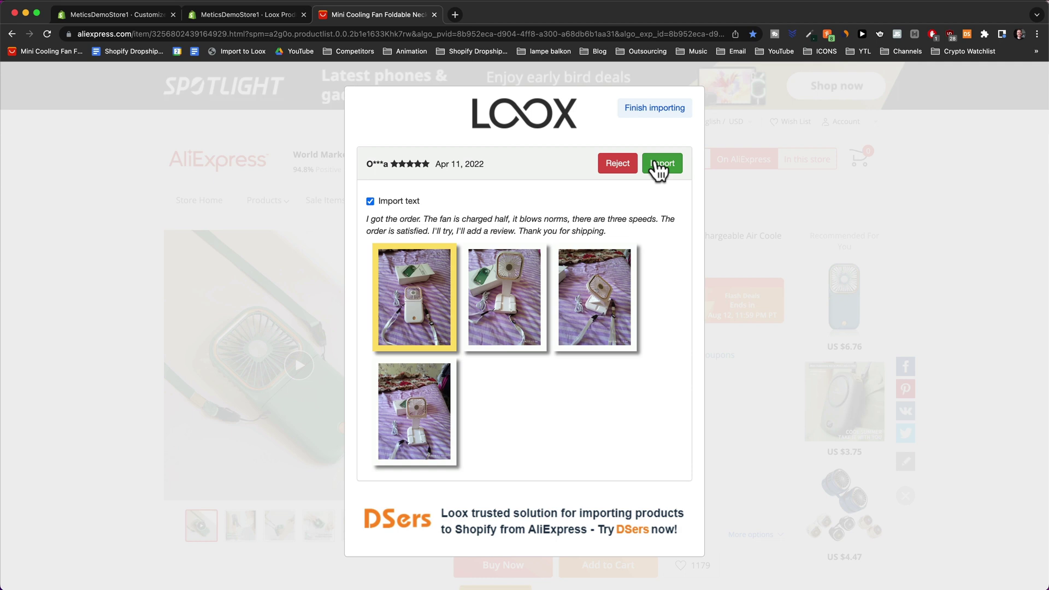
click(659, 167)
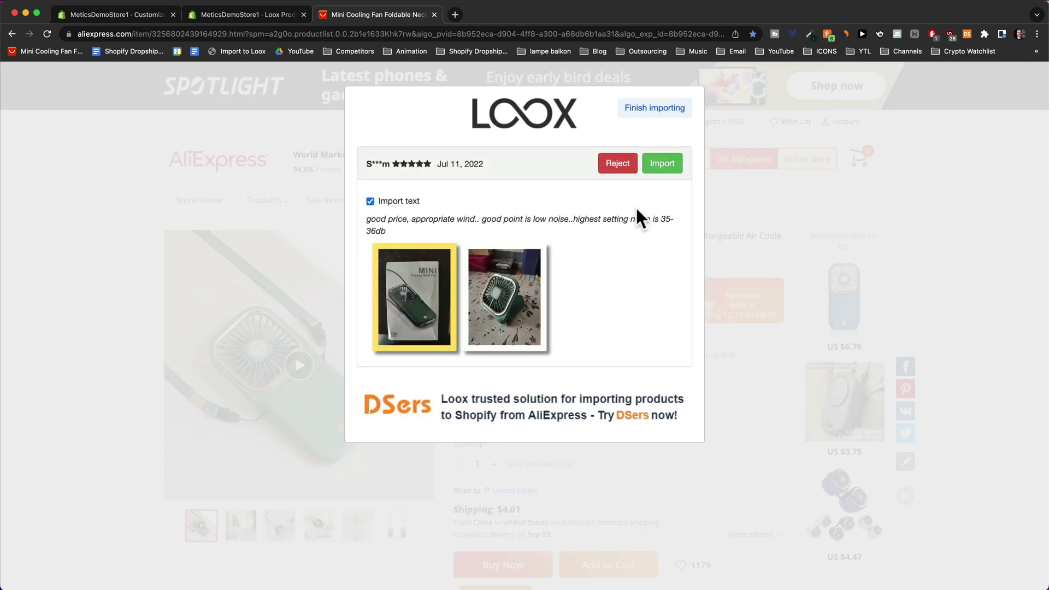
click(670, 166)
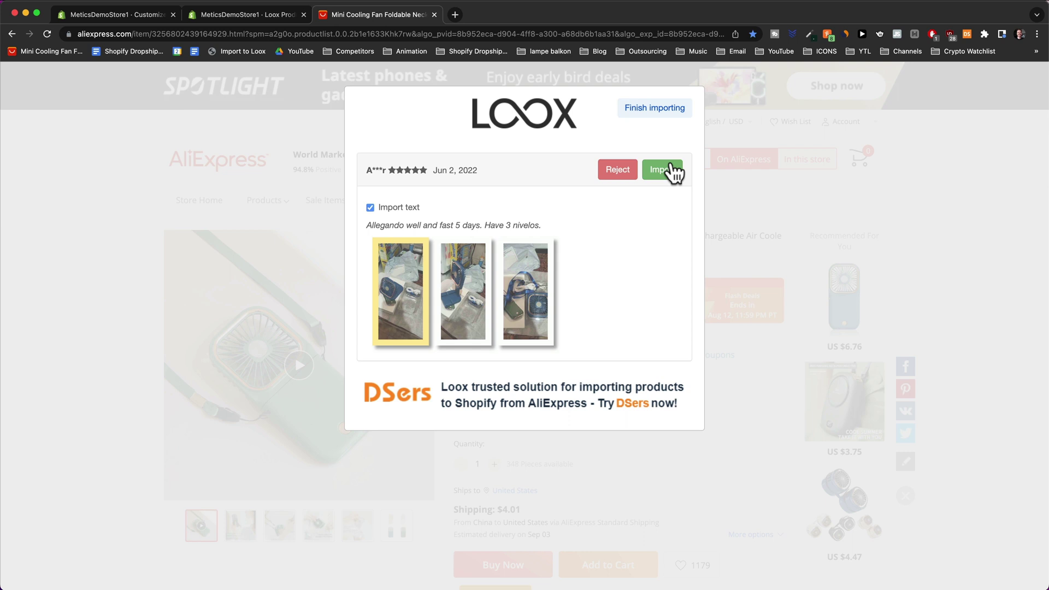
click(671, 167)
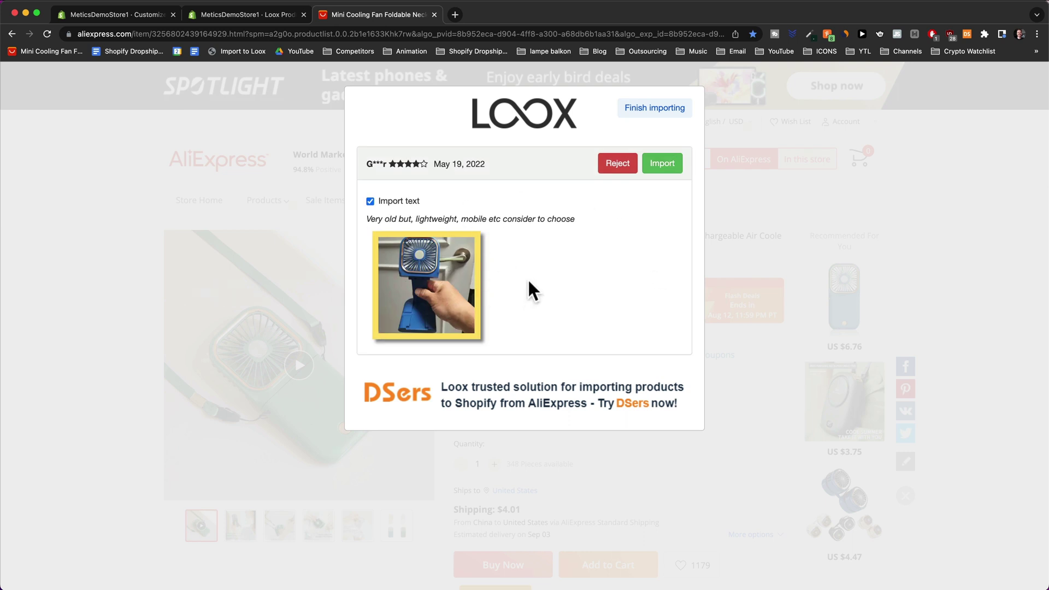
click(619, 170)
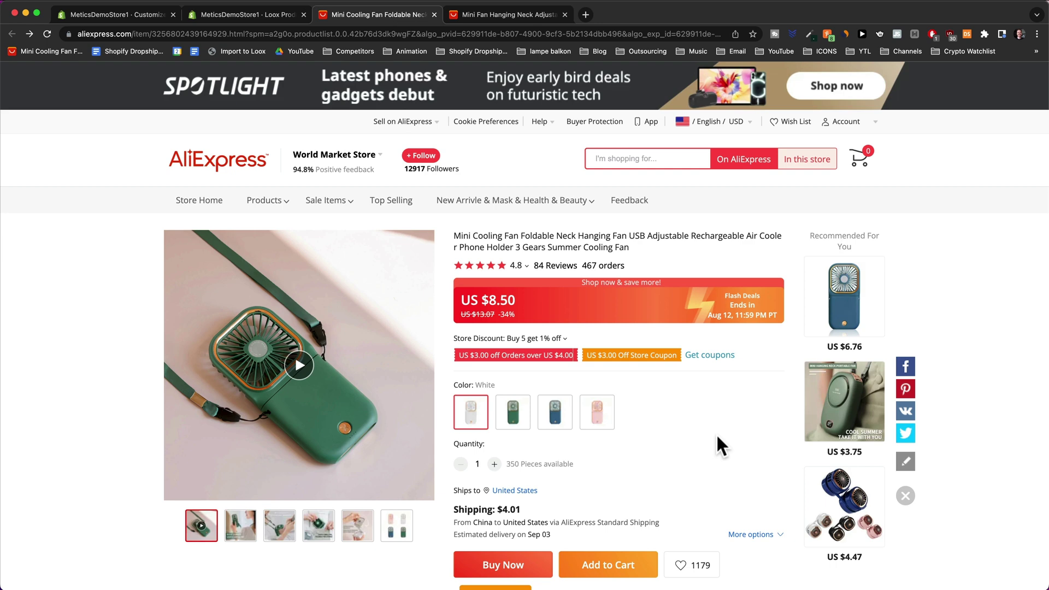
Open the recommended blue Mini Fan Hanging Neck listing, then dismiss the Loox importer.
click(845, 306)
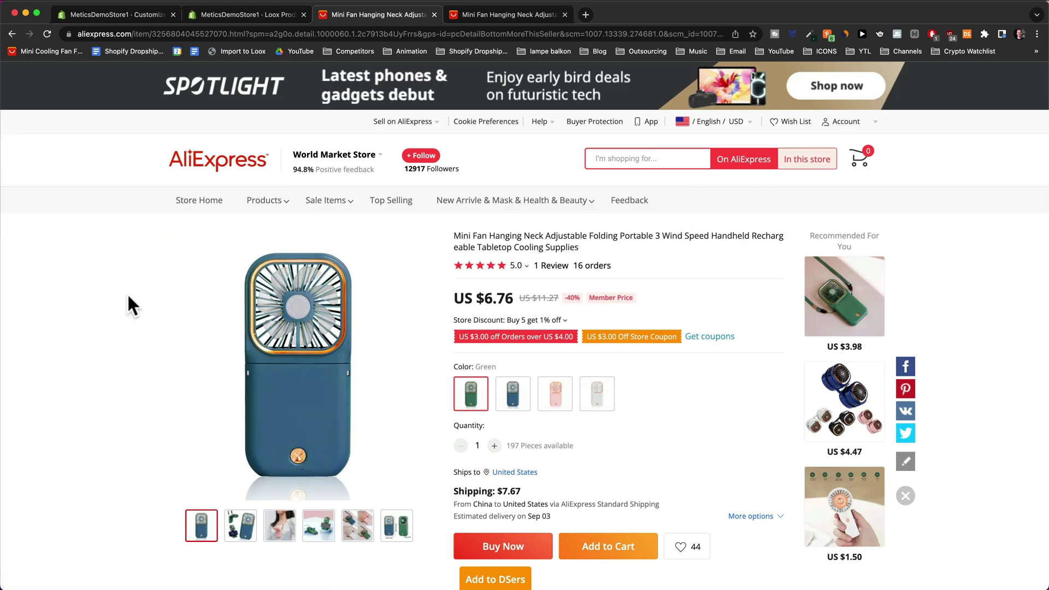
click(238, 52)
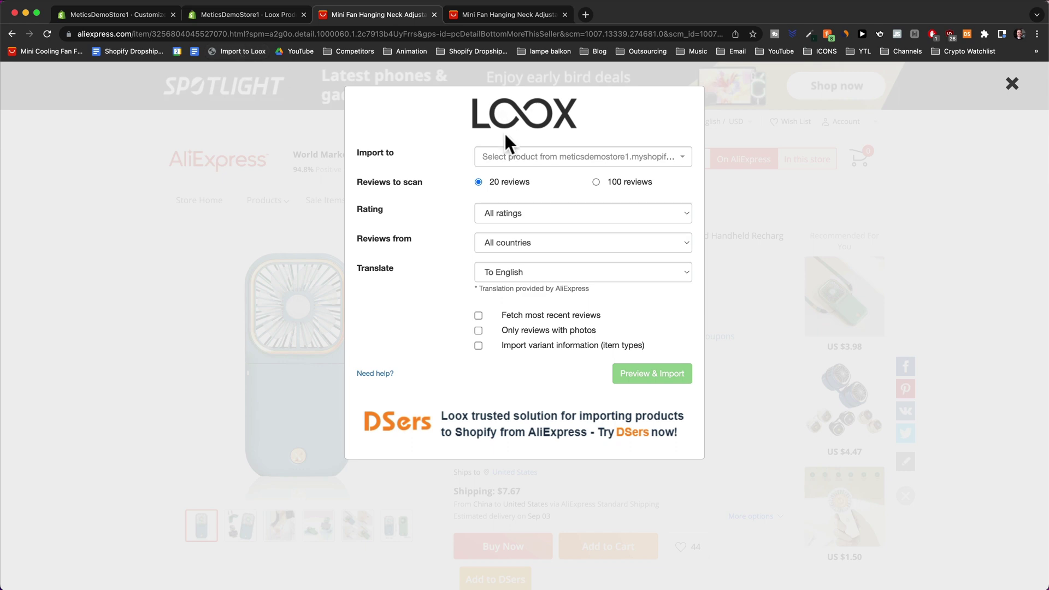
key(Escape)
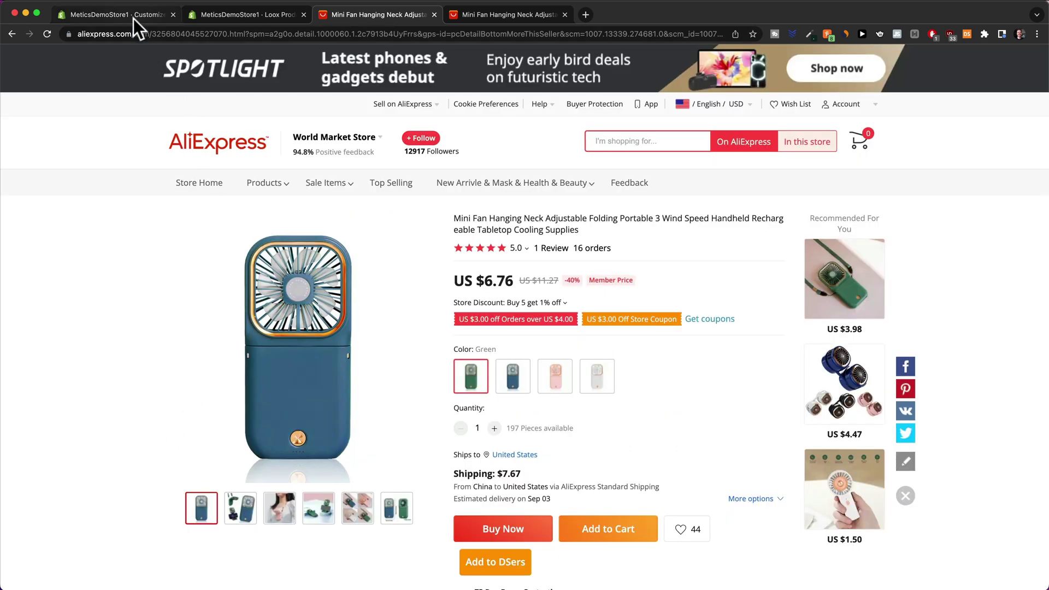
Scroll the theme editor's product preview through the 25 imported Loox photo reviews.
click(133, 19)
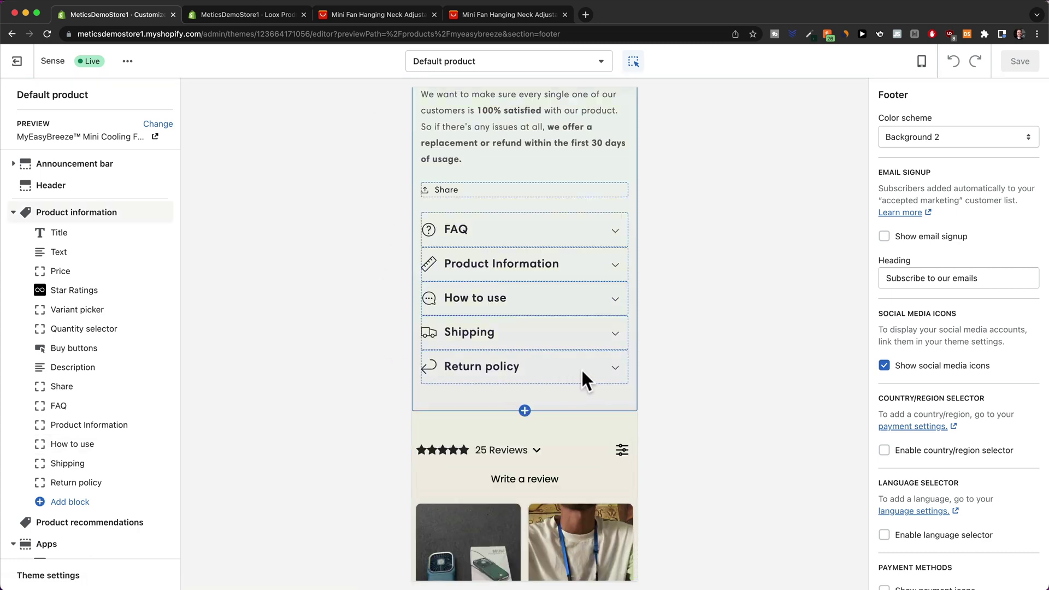
scroll(572, 351, down, 3)
scroll(575, 350, down, 2)
scroll(574, 328, down, 1)
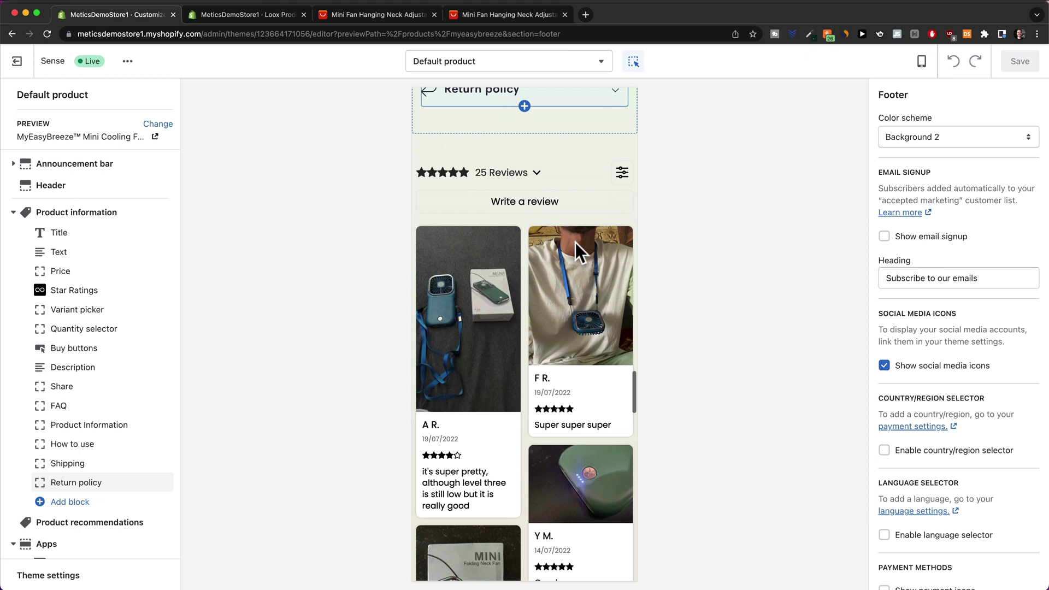
scroll(560, 269, down, 2)
scroll(567, 250, down, 1)
scroll(546, 223, down, 1)
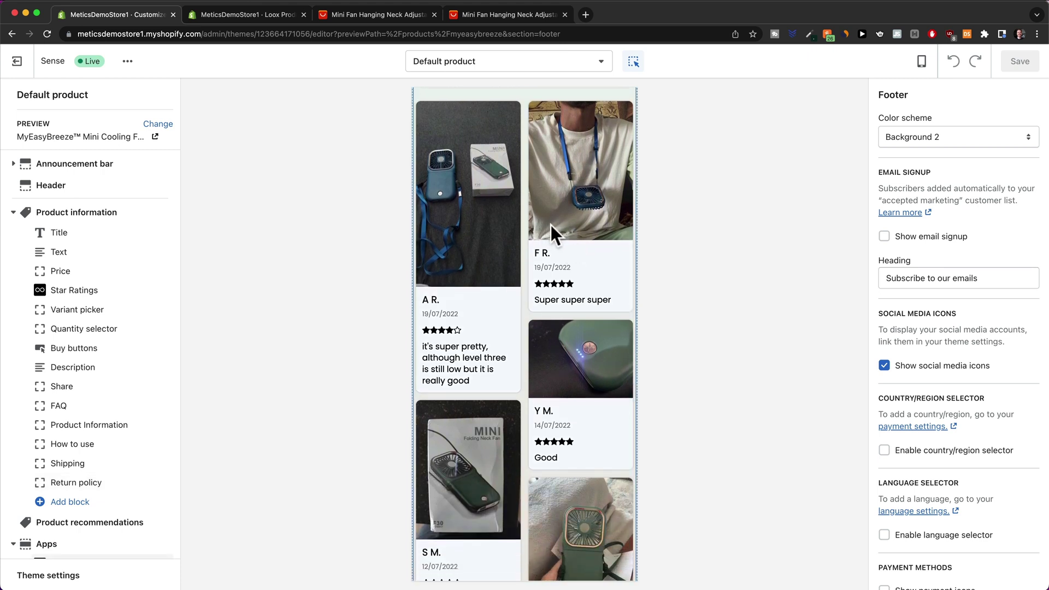
scroll(503, 189, down, 1)
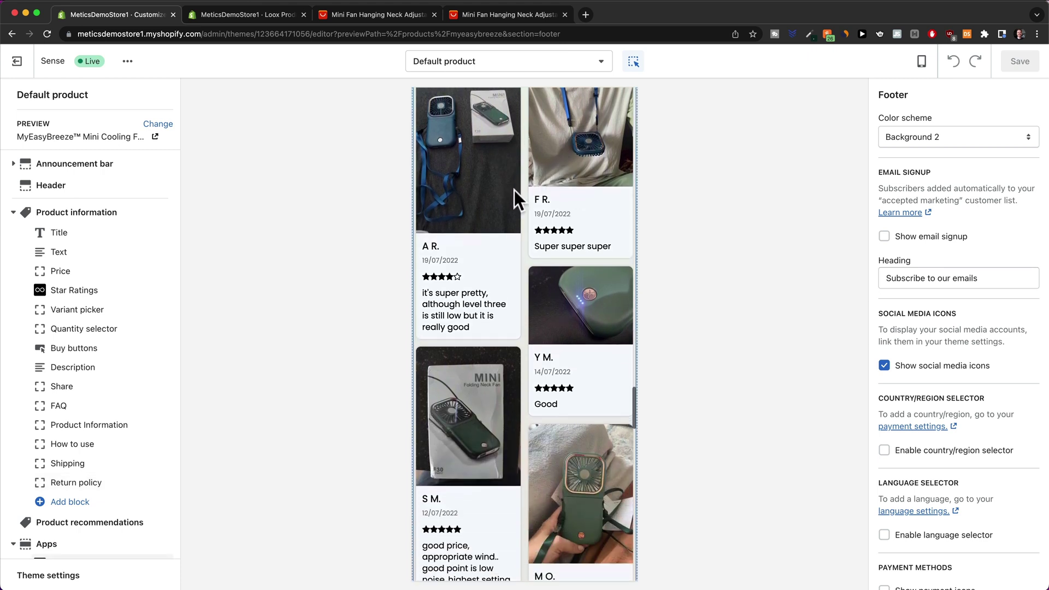
scroll(491, 298, down, 1)
scroll(522, 292, down, 1)
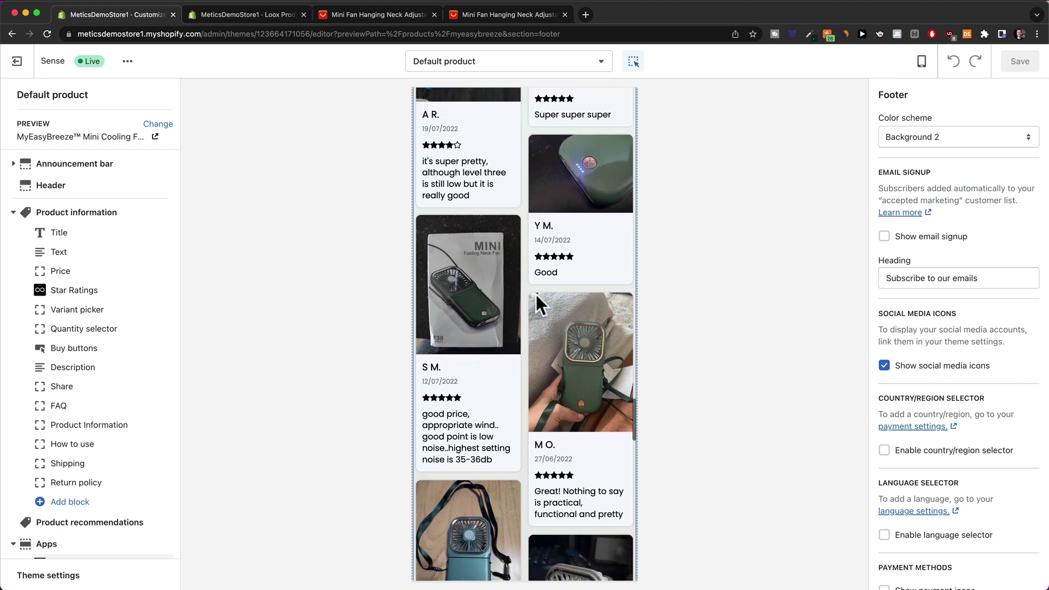
scroll(538, 322, down, 3)
scroll(543, 358, down, 2)
scroll(543, 358, down, 3)
scroll(543, 358, down, 5)
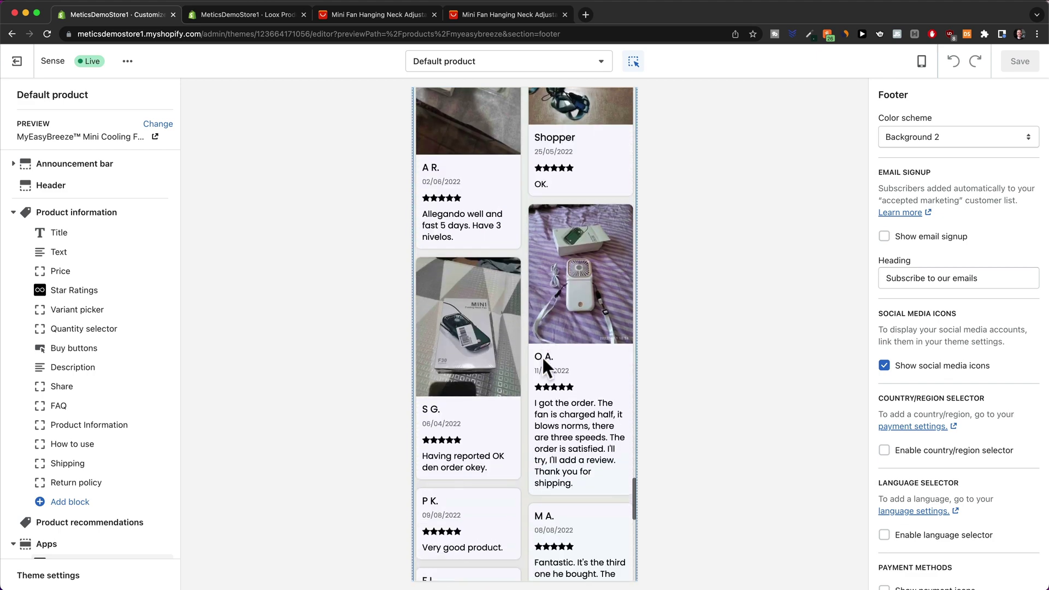